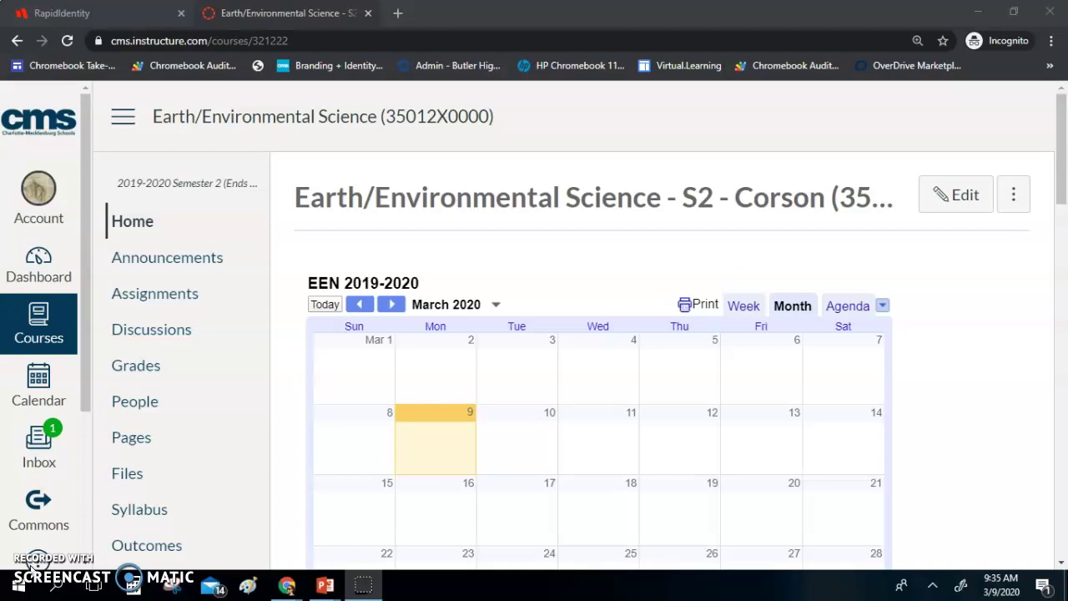
- Scroll down the Earth/Environmental Science course Home page to its March 2020 calendar and unit tiles
scroll(584, 334, "down", 6)
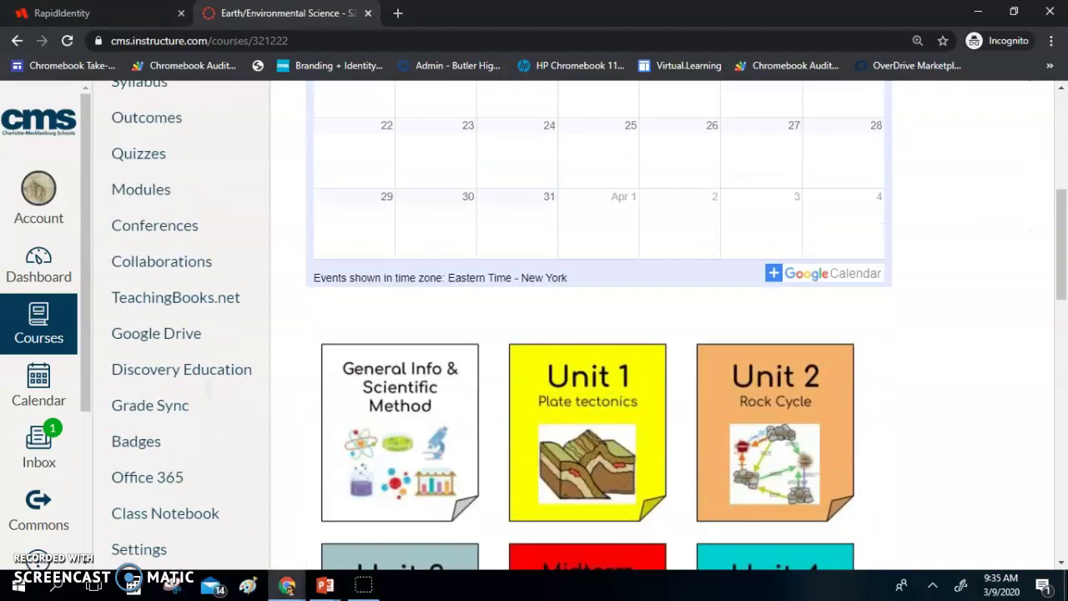
left_click(138, 447)
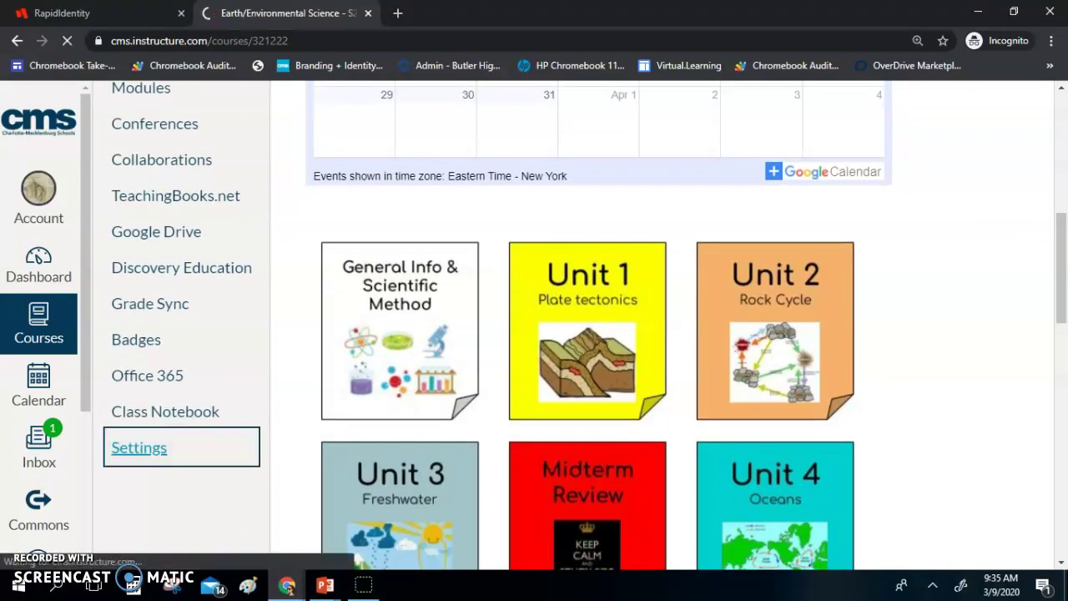
scroll(660, 325, "down", 4)
scroll(659, 326, "down", 12)
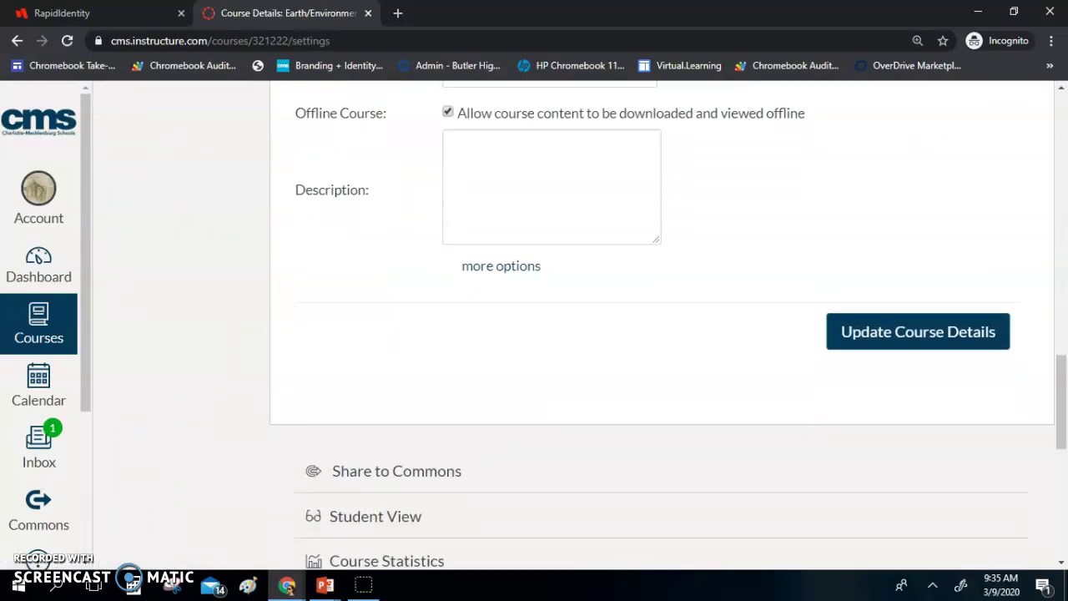
scroll(659, 326, "down", 2)
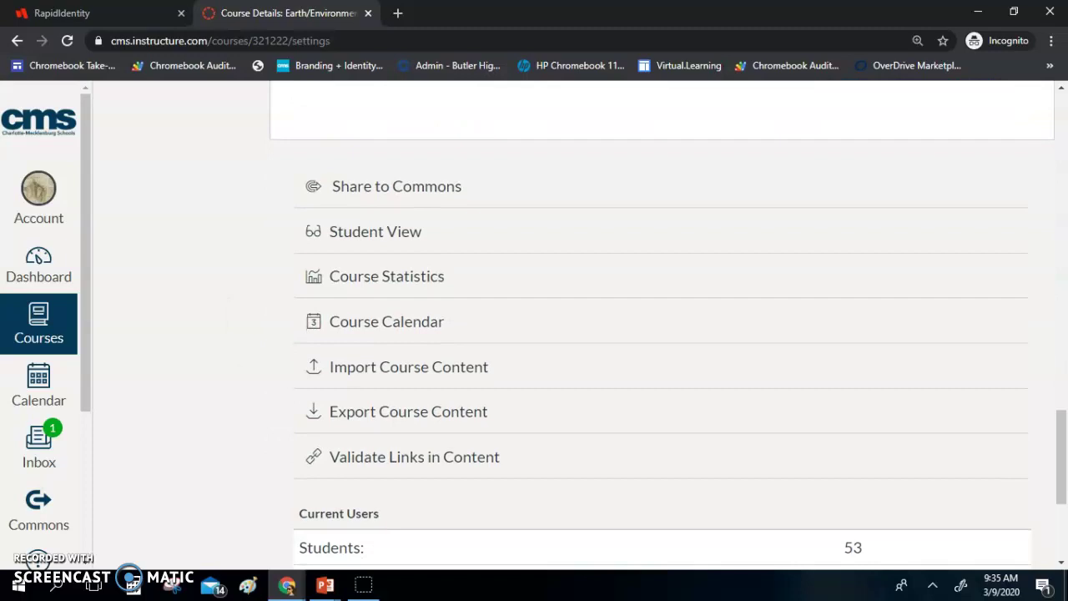
left_click(386, 276)
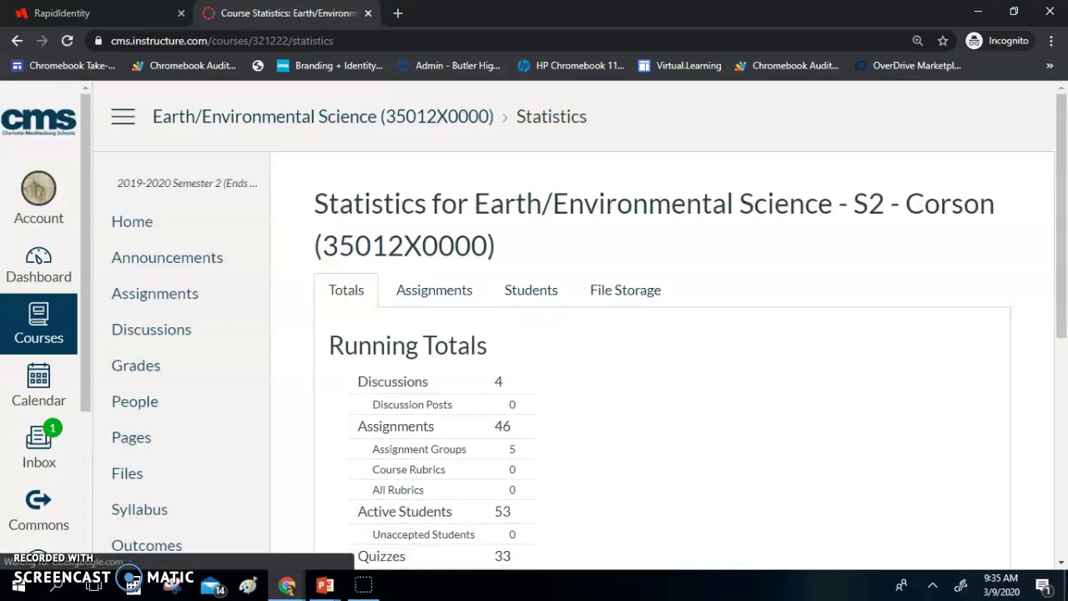
scroll(584, 326, "down", 1)
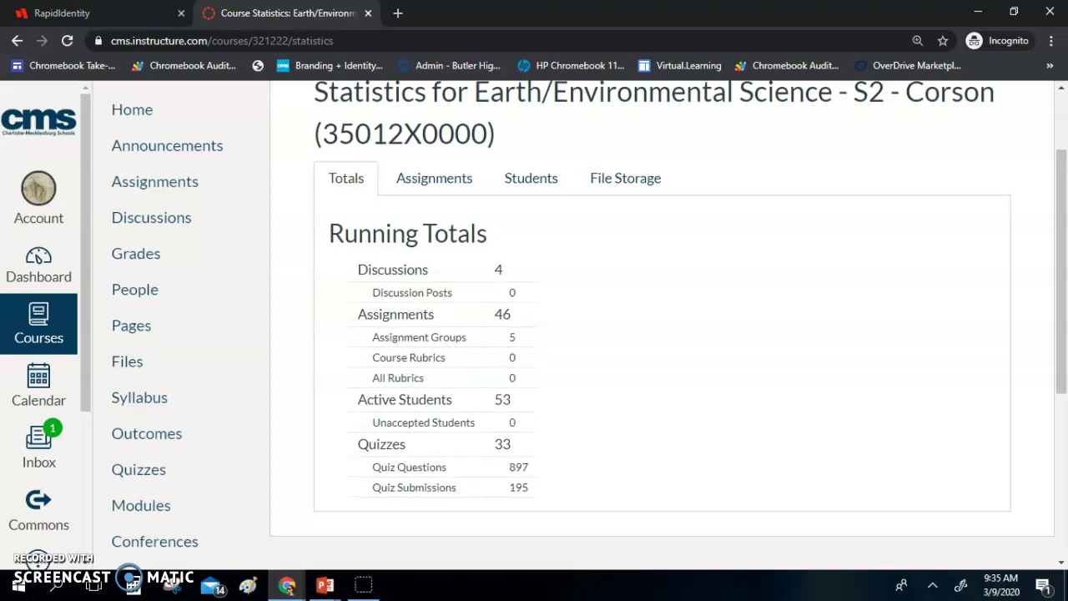
scroll(584, 326, "down", 1)
scroll(584, 326, "up", 1)
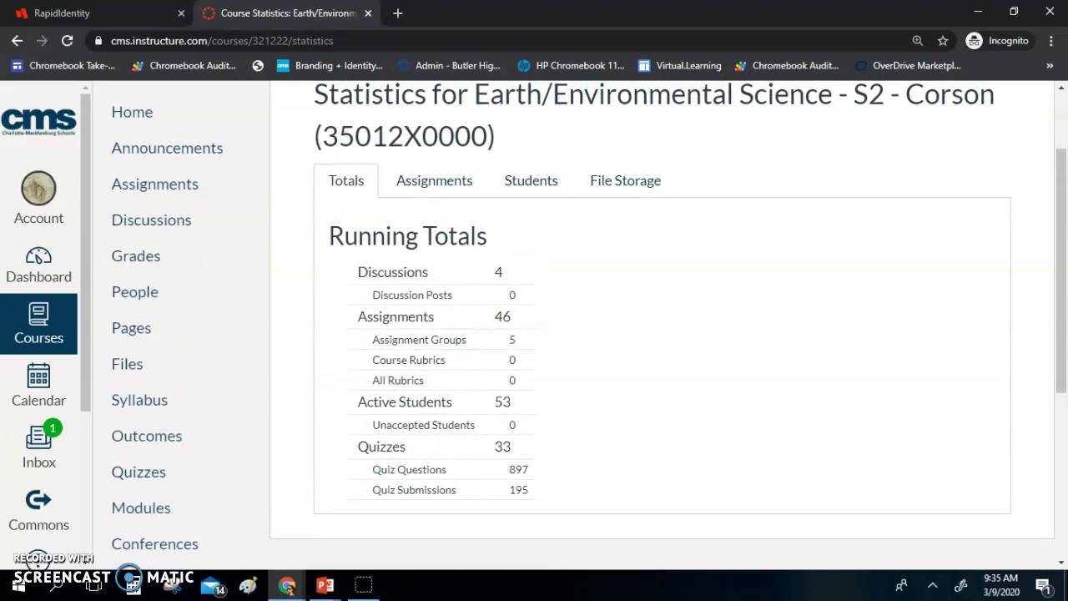
left_click(434, 180)
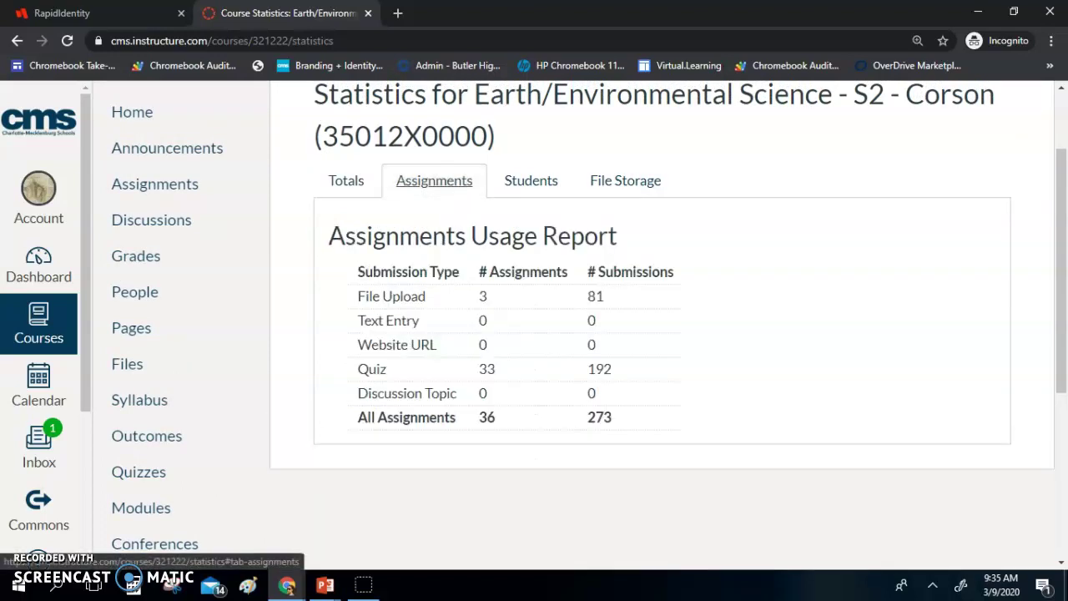
left_click(531, 181)
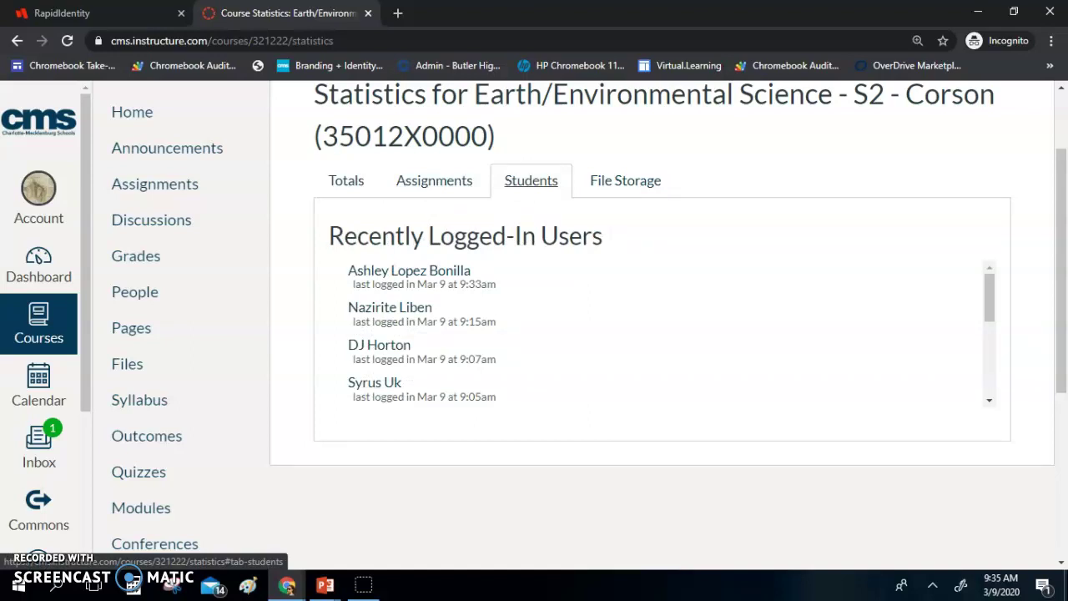
scroll(584, 317, "down", 1)
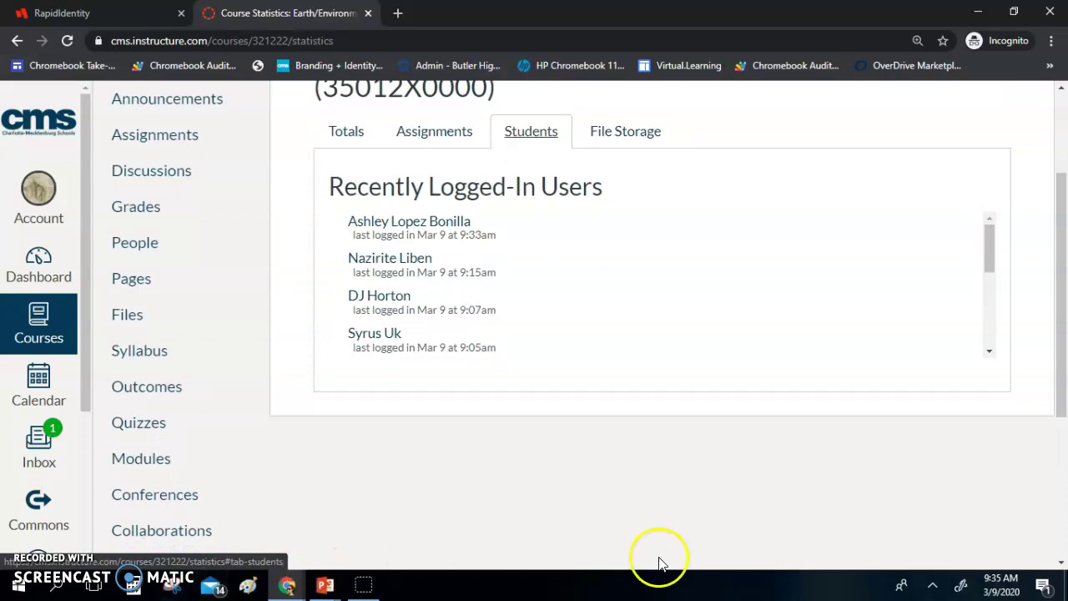
left_click_drag(987, 242, 992, 397)
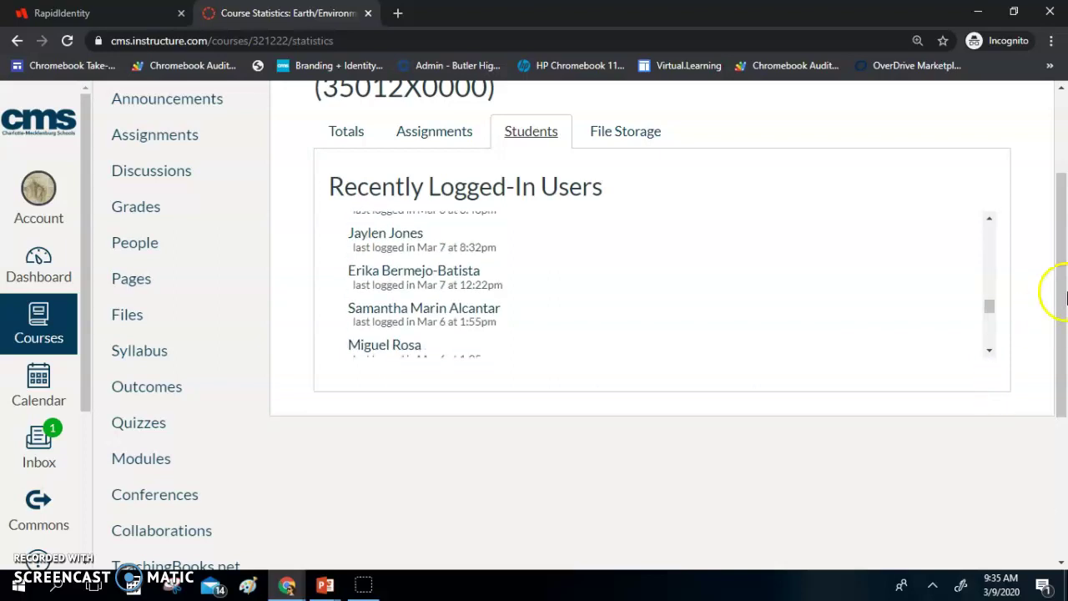
left_click_drag(1054, 305, 1063, 278)
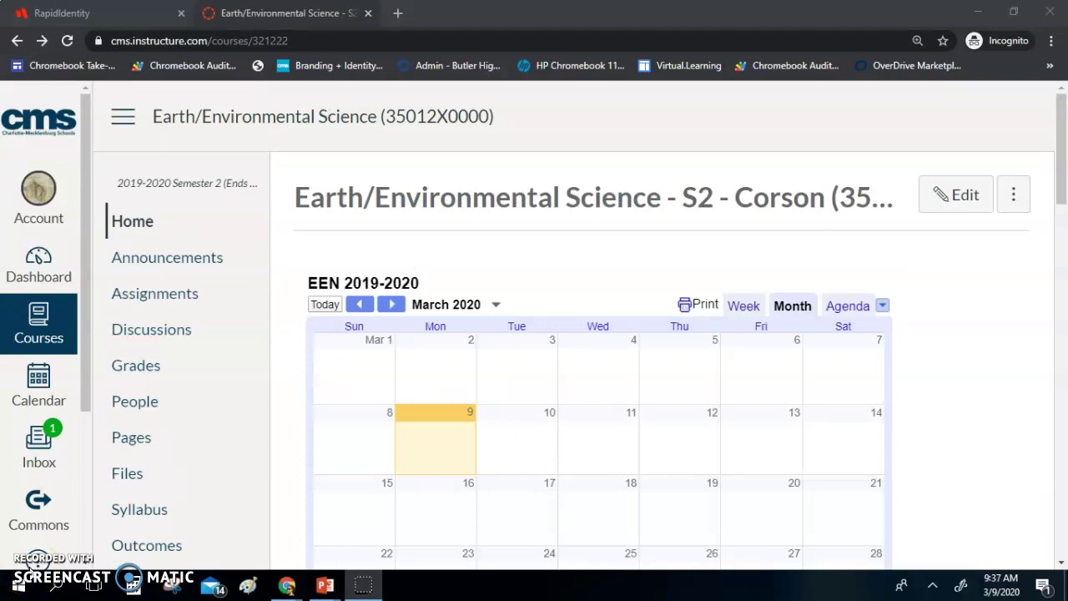
- Open View Course Analytics from the Earth/Environmental Science course Home page
scroll(660, 326, "down", 20)
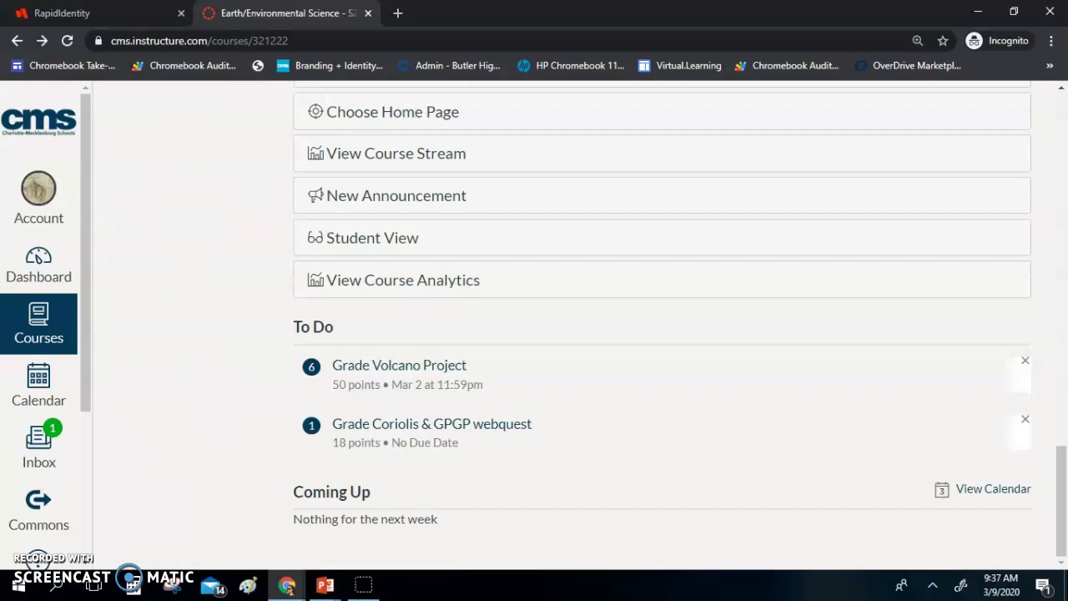
left_click(403, 279)
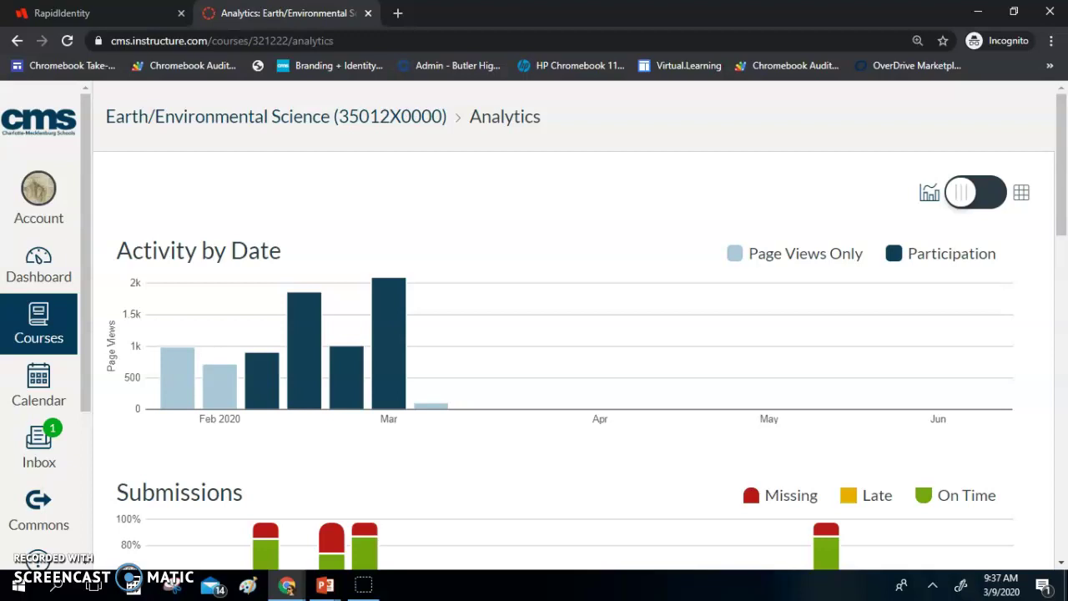
- Sort the student analytics table by Page Views ascending then descending, then return to course Home
scroll(576, 321, "down", 3)
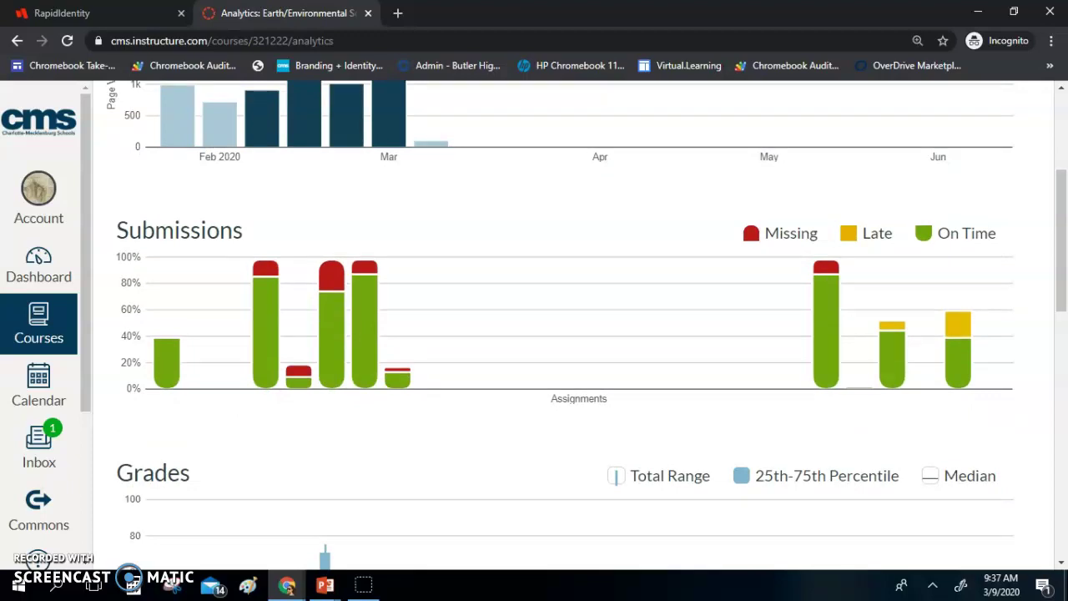
scroll(576, 326, "down", 4)
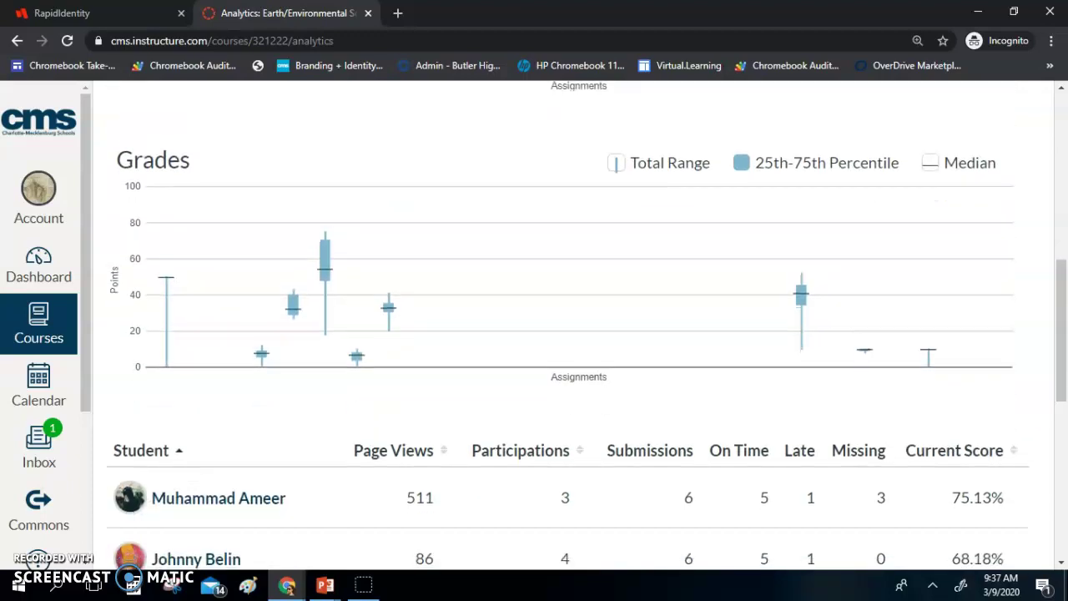
scroll(576, 325, "down", 2)
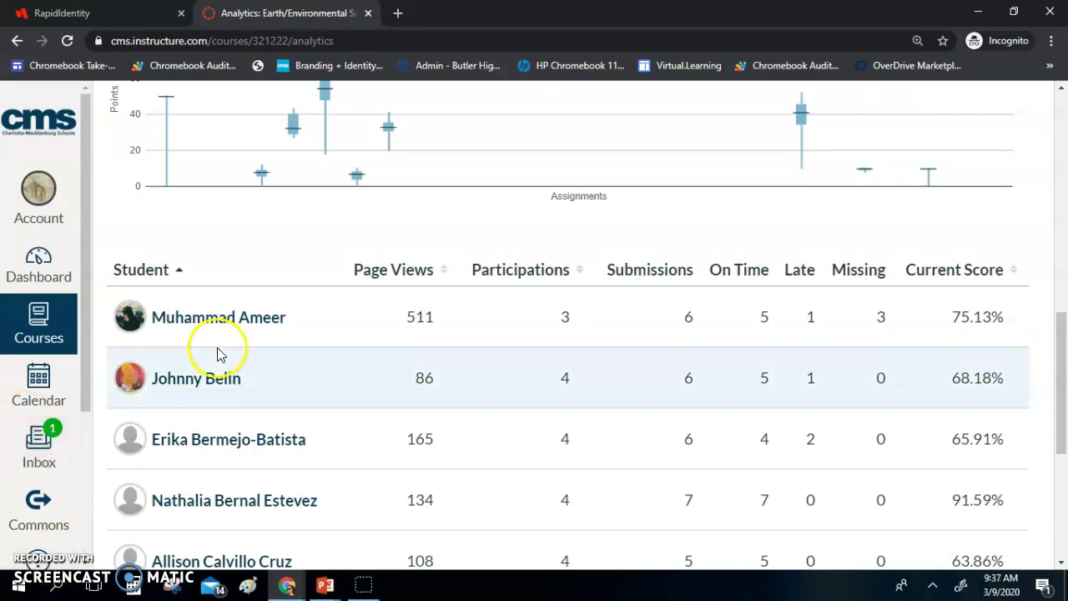
left_click(444, 275)
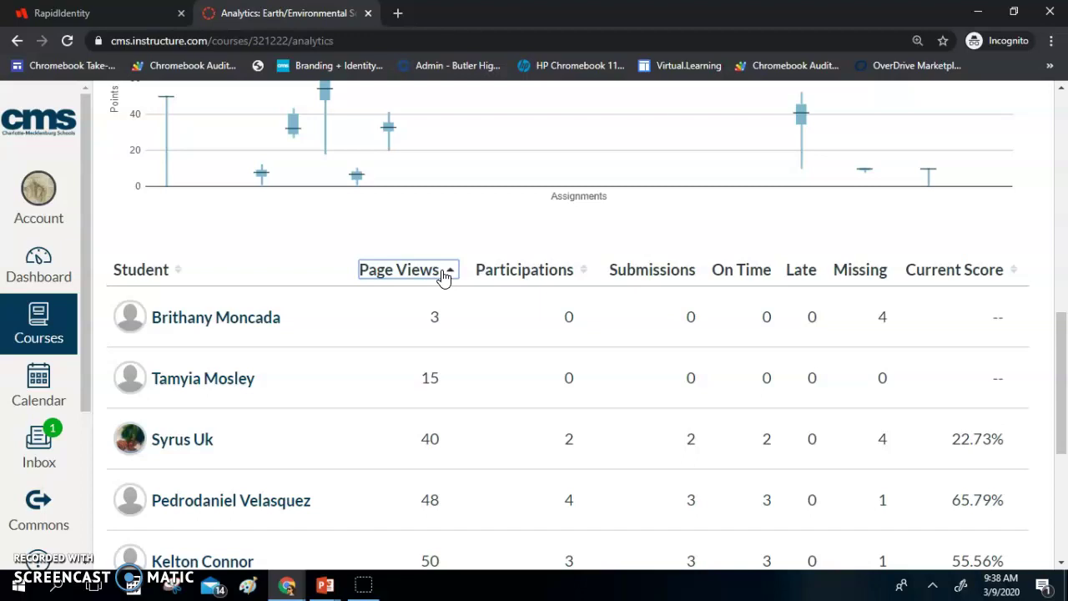
left_click(445, 273)
left_click(451, 274)
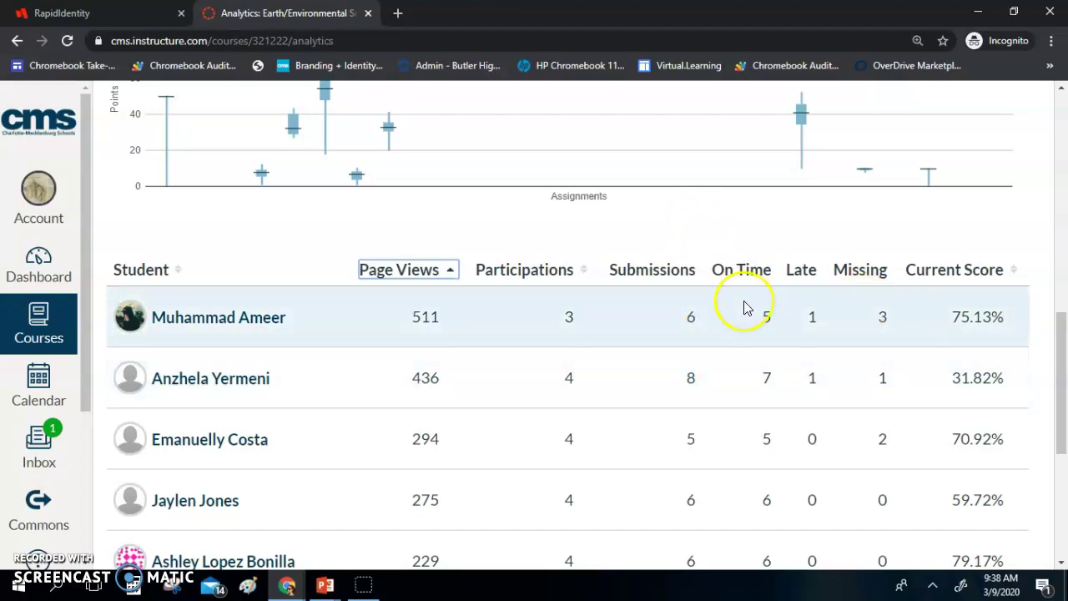
left_click(873, 324)
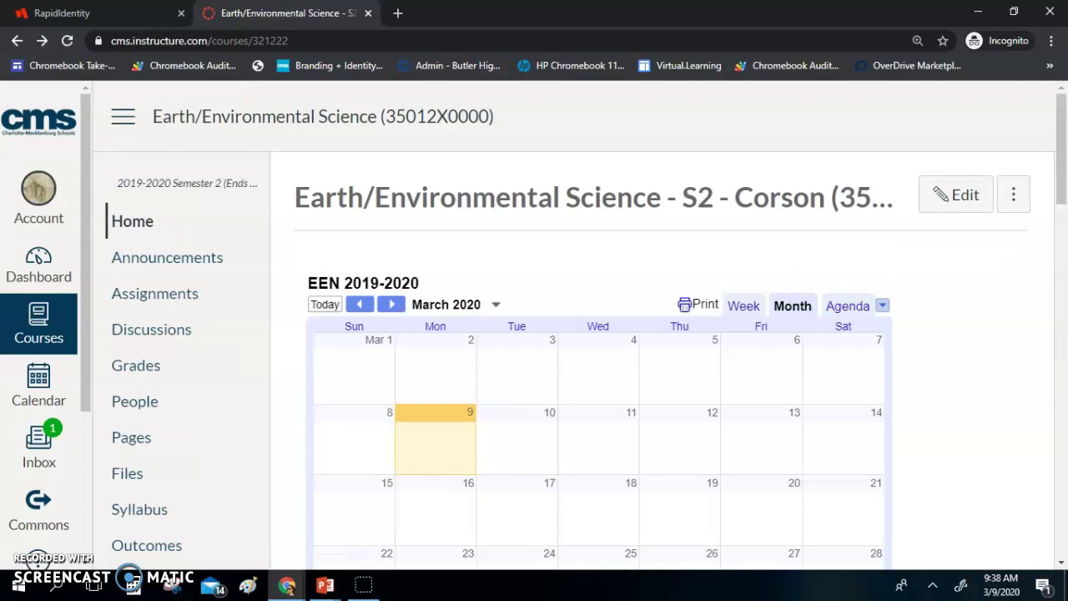
- Open the People roster and view the first student's summary card: 75.13%, 3 missing, 1 late
left_click(134, 401)
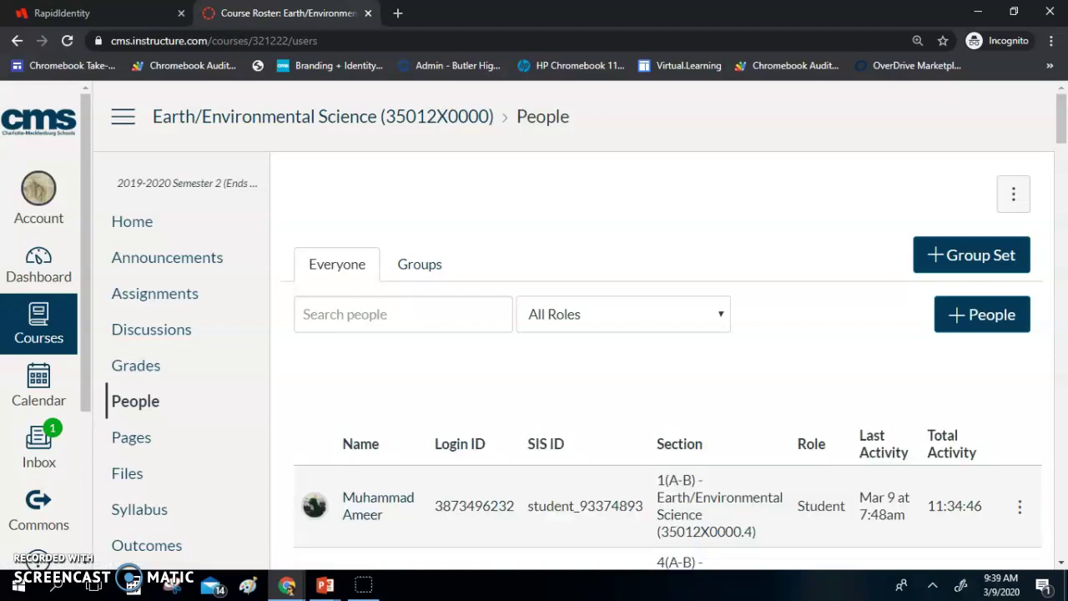
scroll(584, 325, "down", 3)
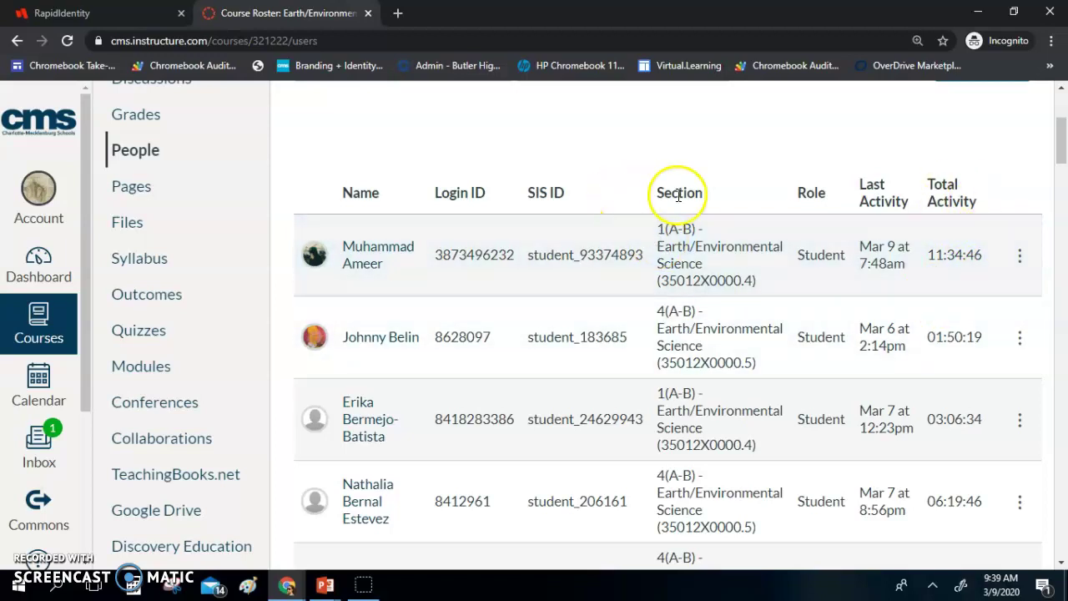
left_click(362, 262)
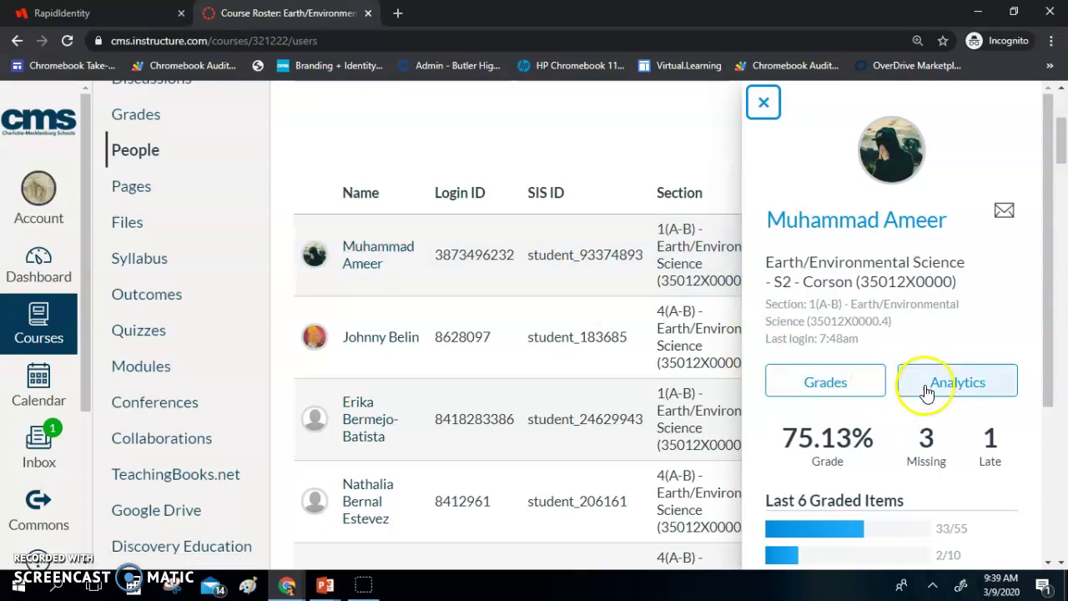
scroll(918, 405, "down", 3)
scroll(517, 334, "up", 5)
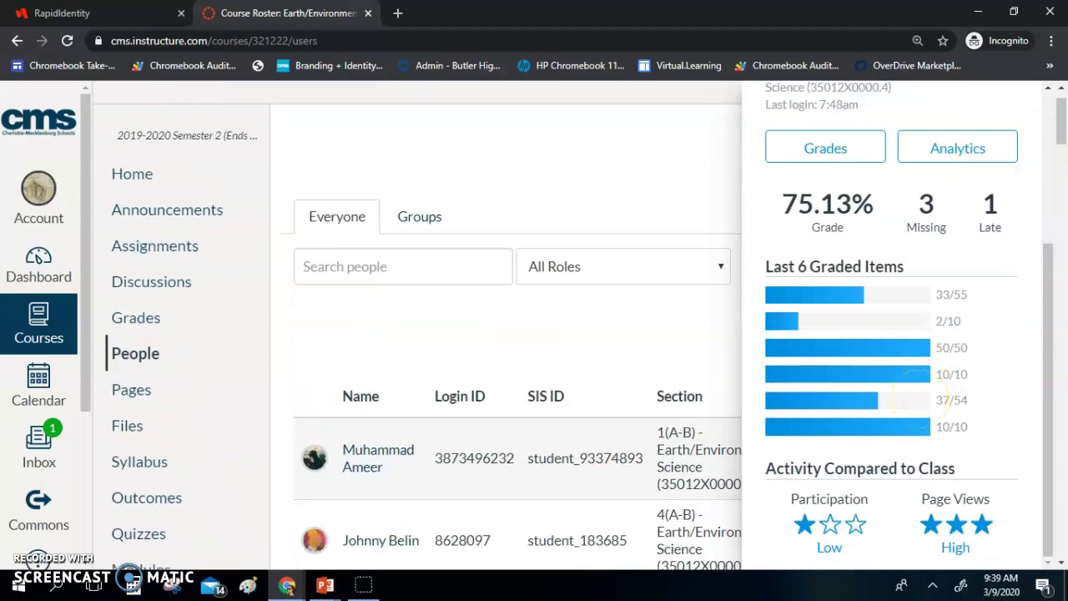
scroll(918, 405, "up", 3)
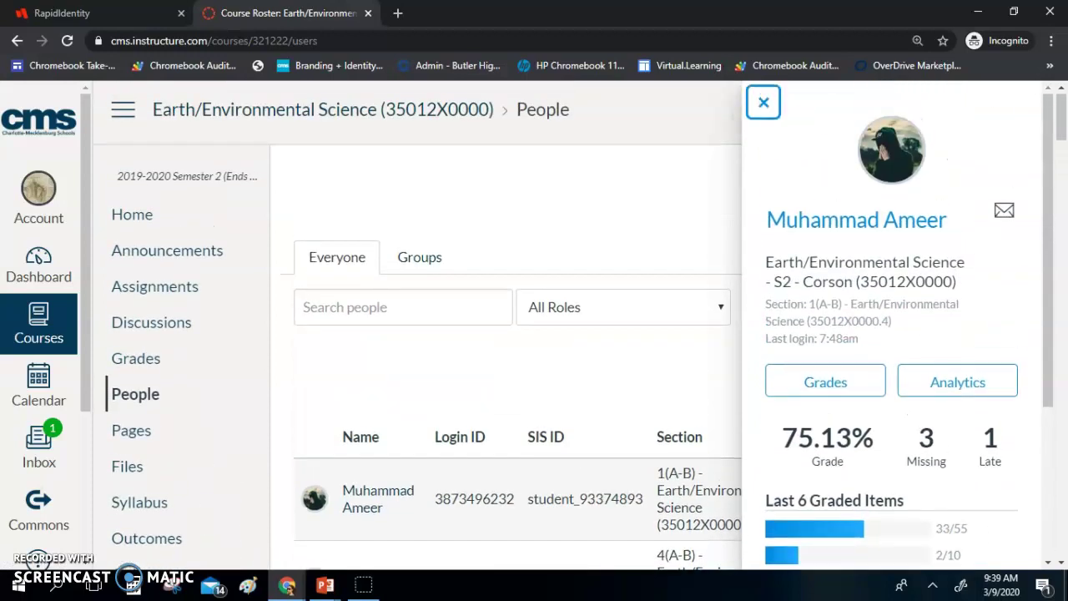
- Open the student's analytics and review the Activity, Communication, Submissions and Grades charts
left_click(946, 381)
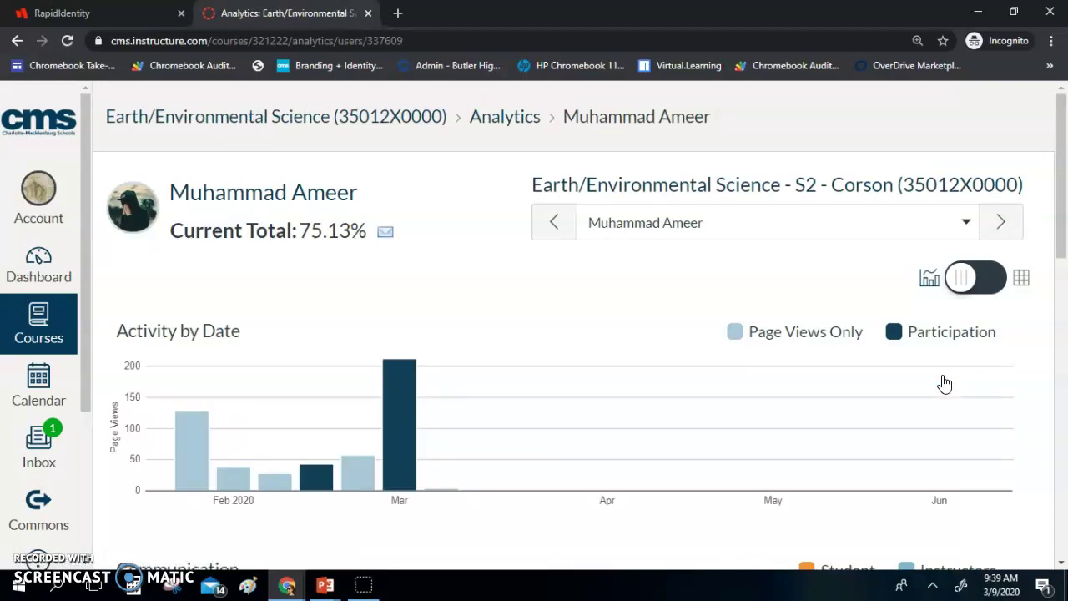
scroll(945, 383, "down", 1)
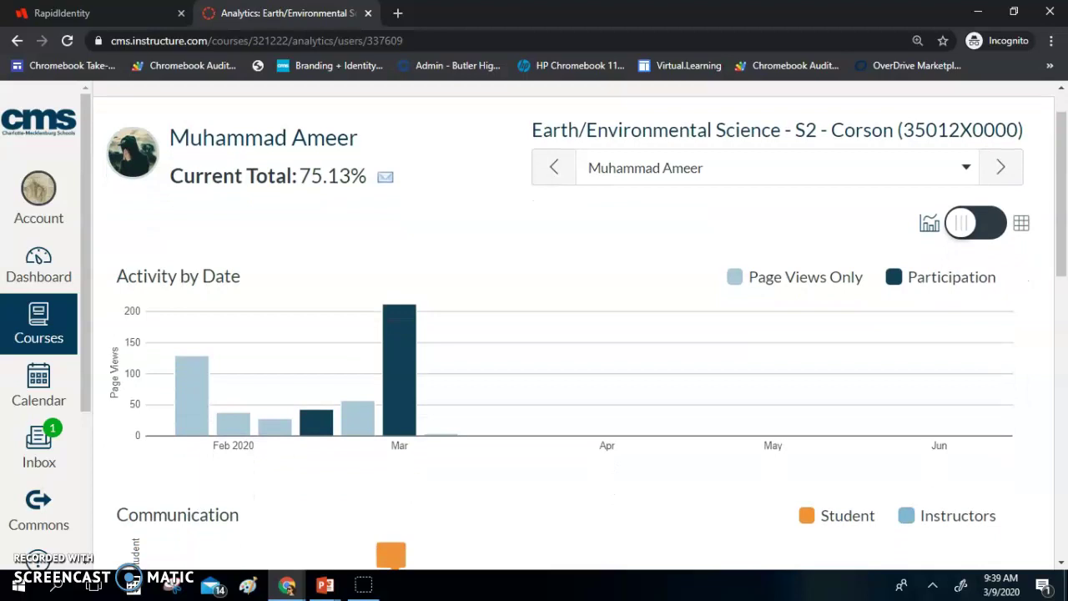
scroll(580, 325, "down", 5)
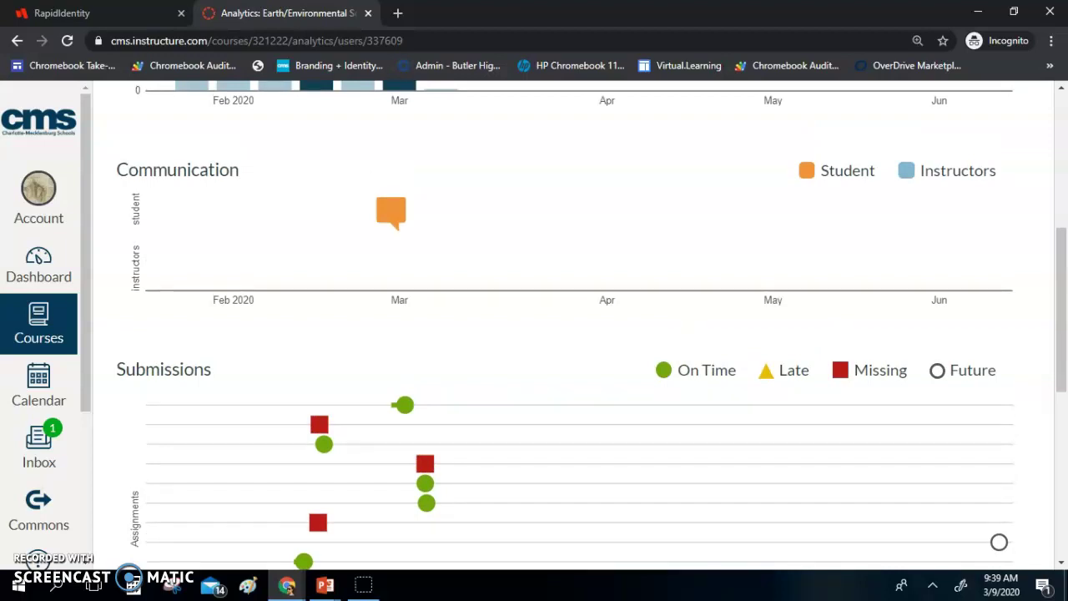
scroll(580, 325, "down", 5)
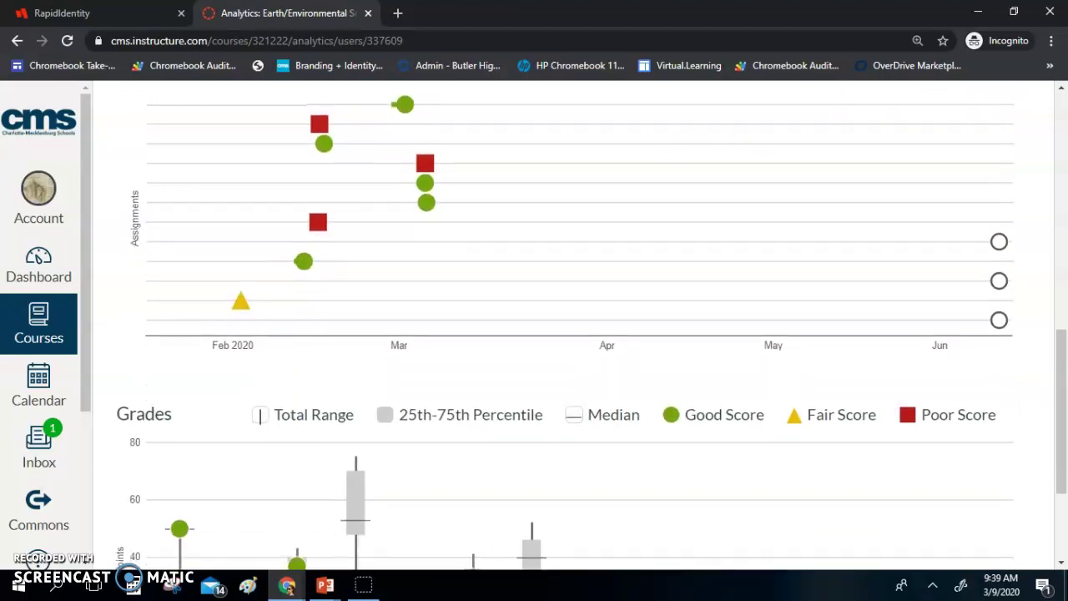
scroll(580, 326, "down", 3)
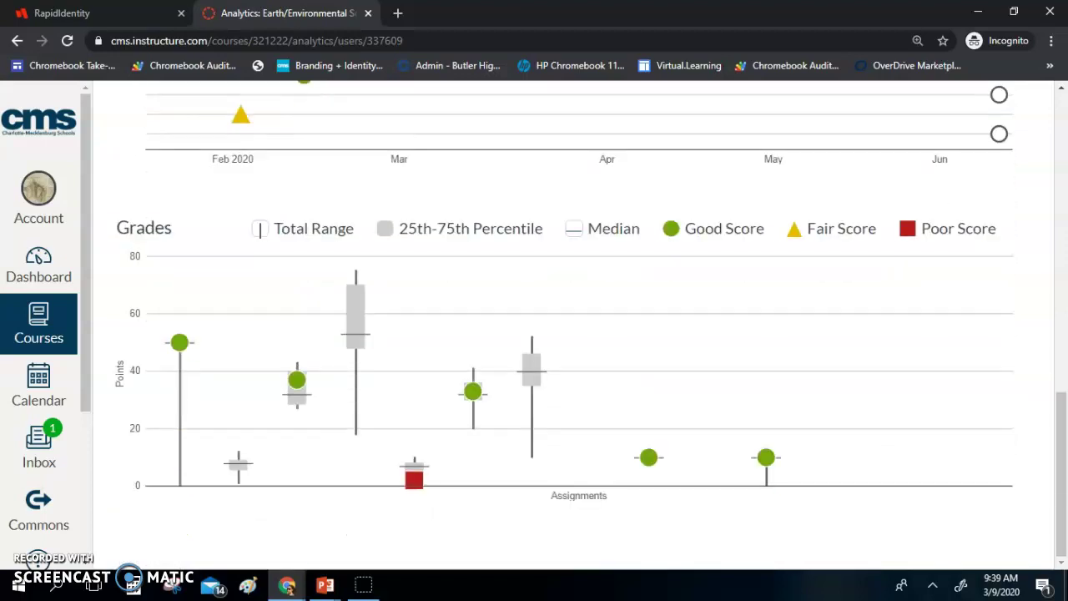
scroll(580, 325, "up", 10)
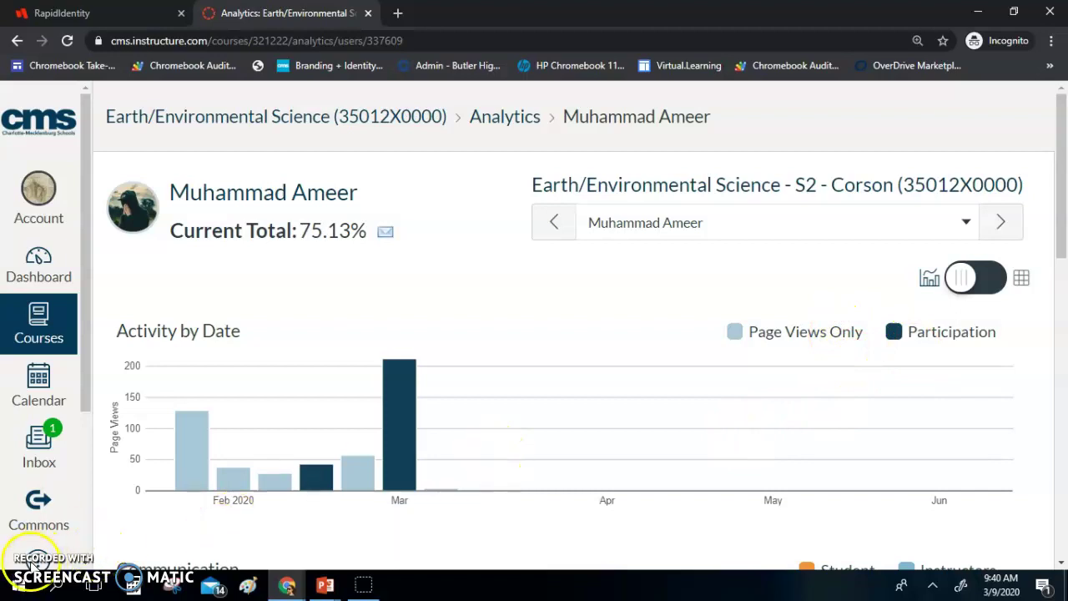
- Return to the People roster and open the first student's full profile from their side panel
key("alt+Left")
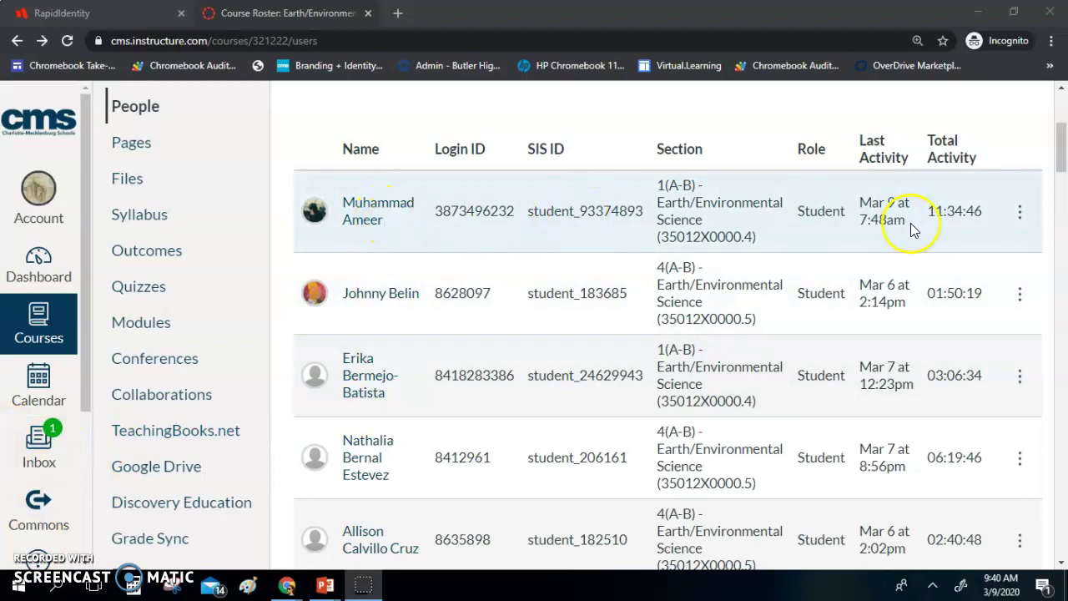
left_click(1022, 213)
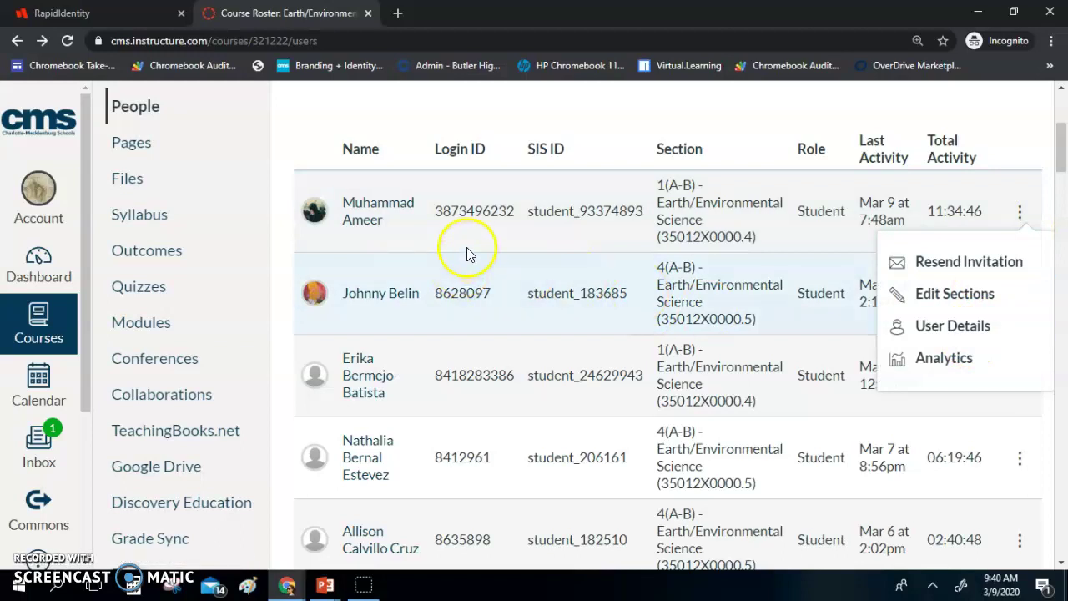
left_click(384, 214)
left_click(385, 215)
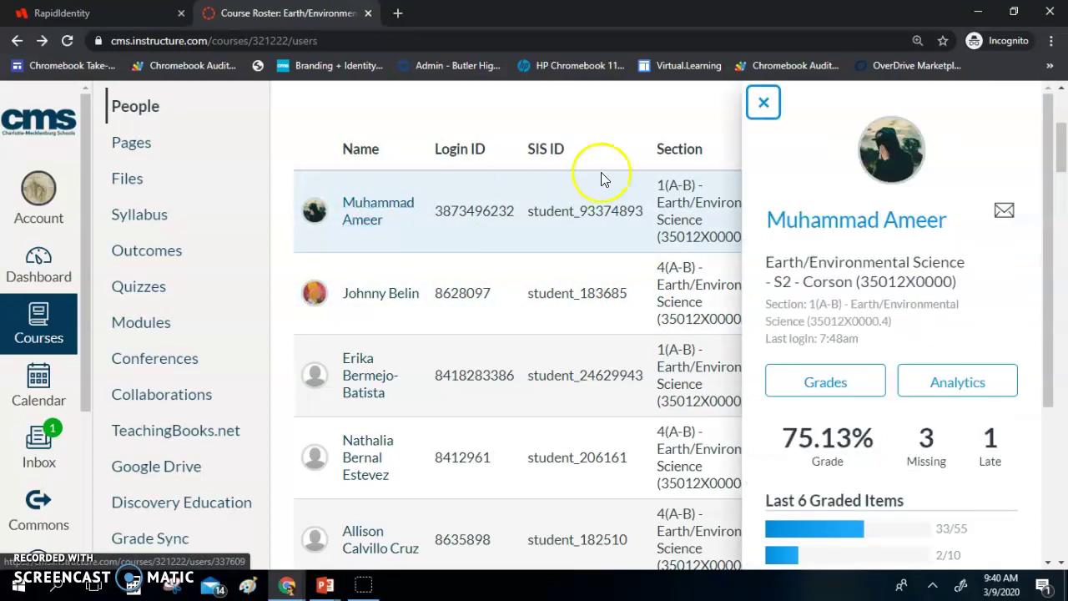
left_click(852, 236)
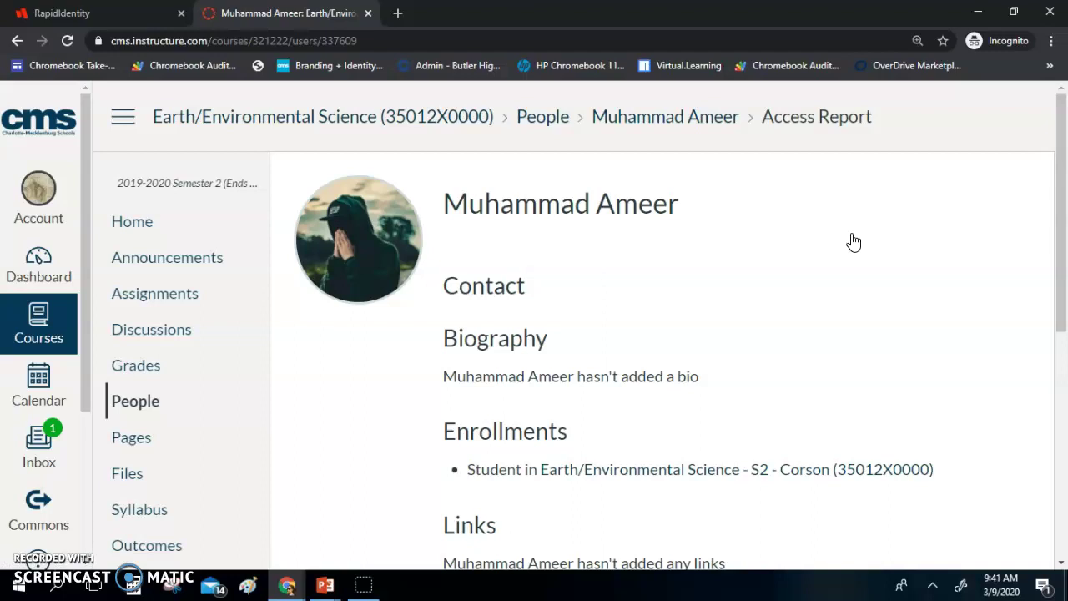
- Check the student's Student Grades page from their profile
scroll(853, 242, "down", 5)
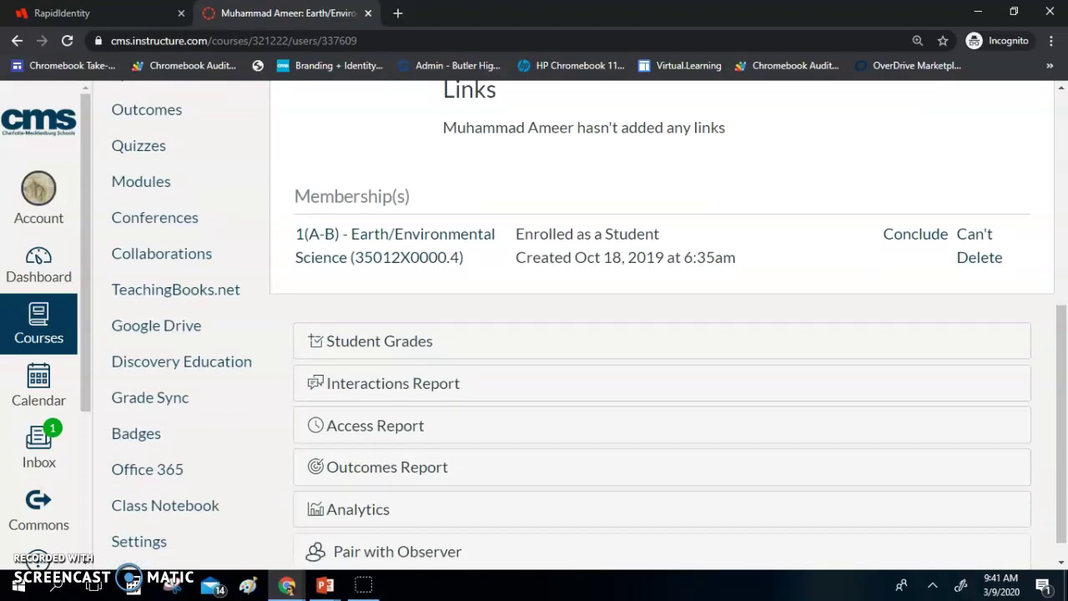
scroll(588, 325, "down", 1)
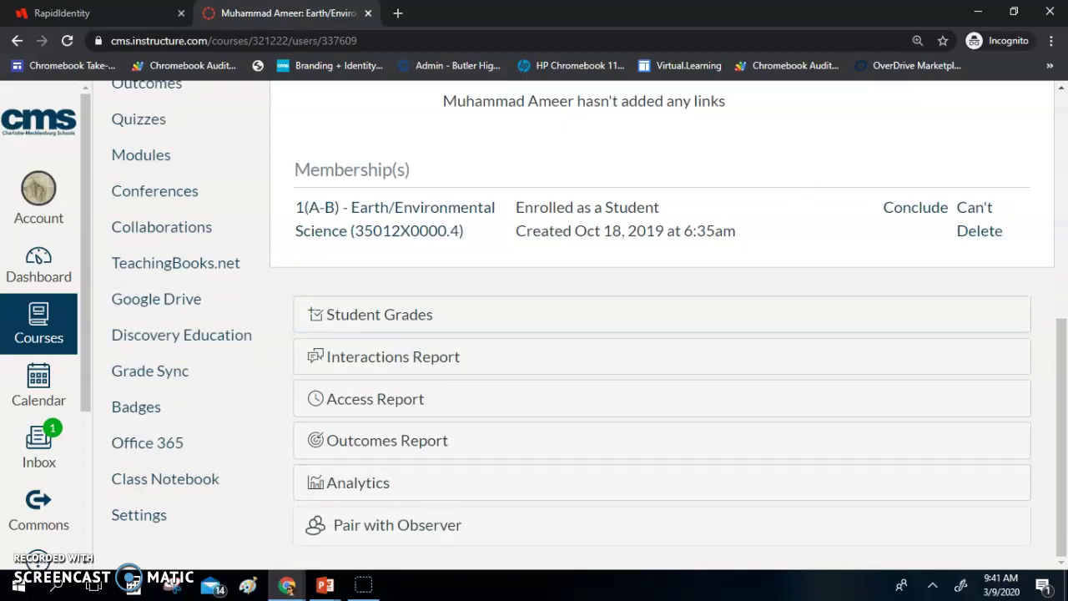
left_click(424, 309)
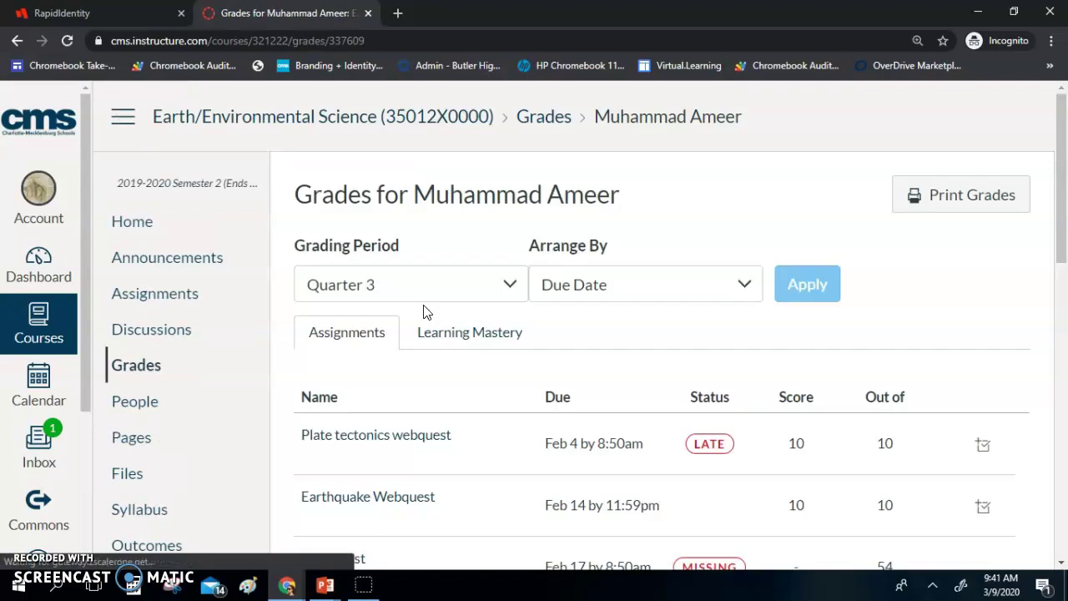
scroll(446, 326, "down", 6)
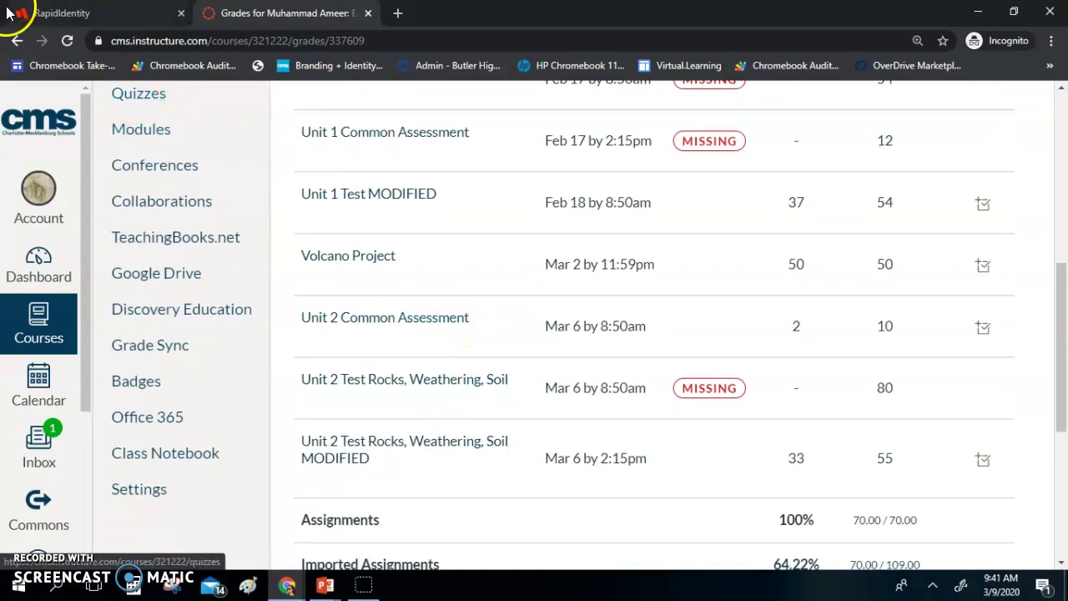
left_click(17, 41)
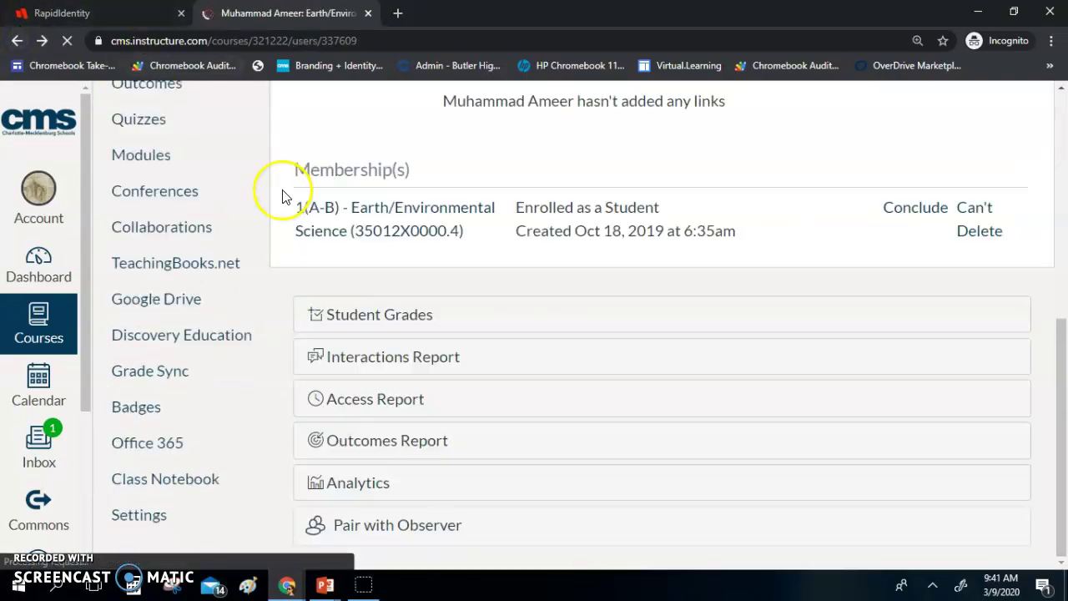
- Review the student's Interactions Report, then open their Access Report of content views
left_click(365, 357)
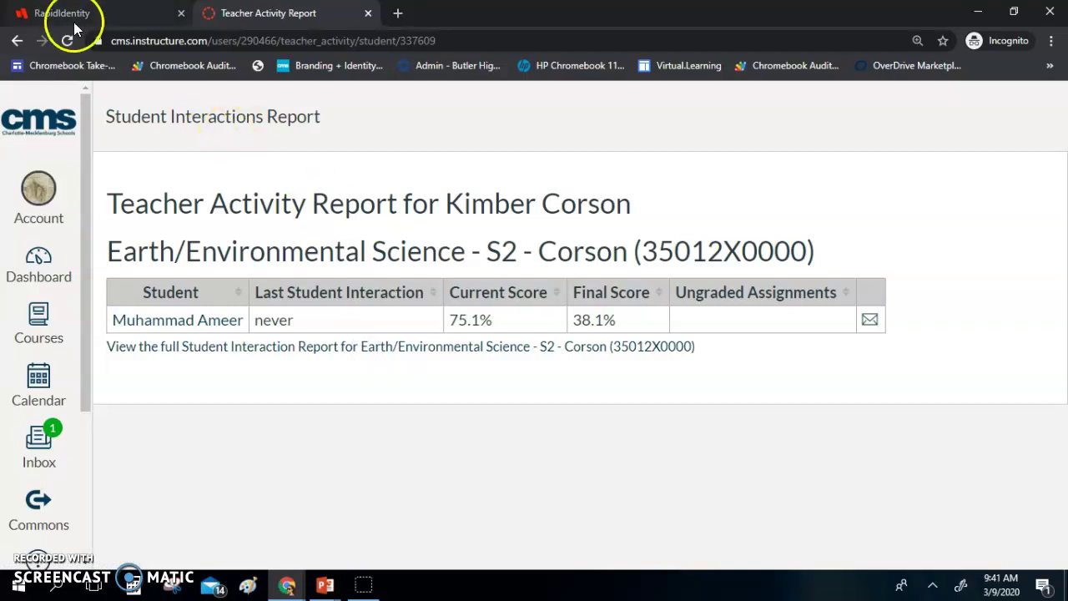
left_click(18, 41)
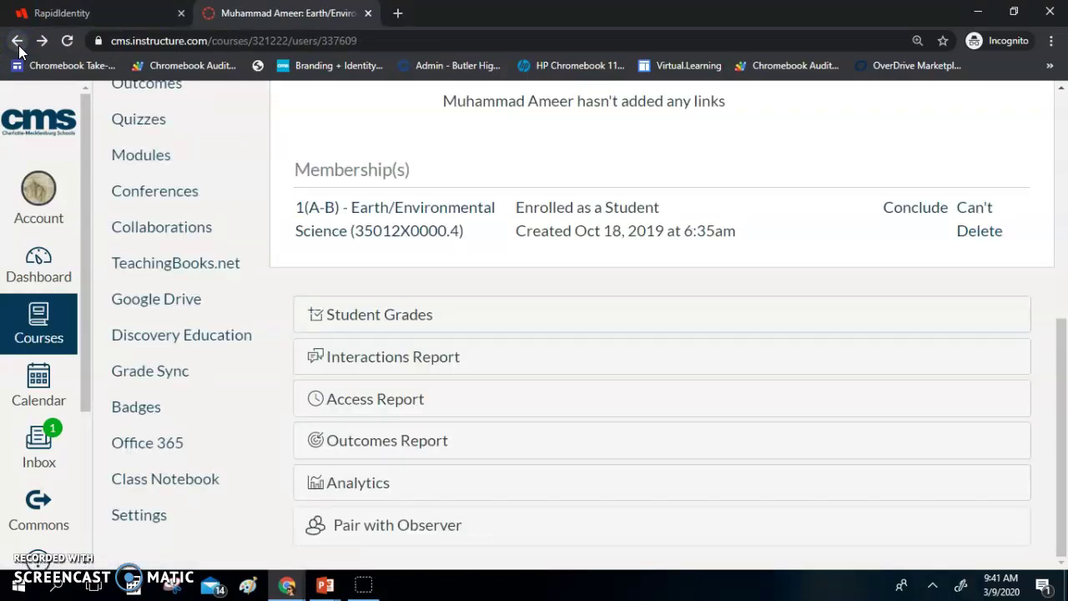
left_click(359, 400)
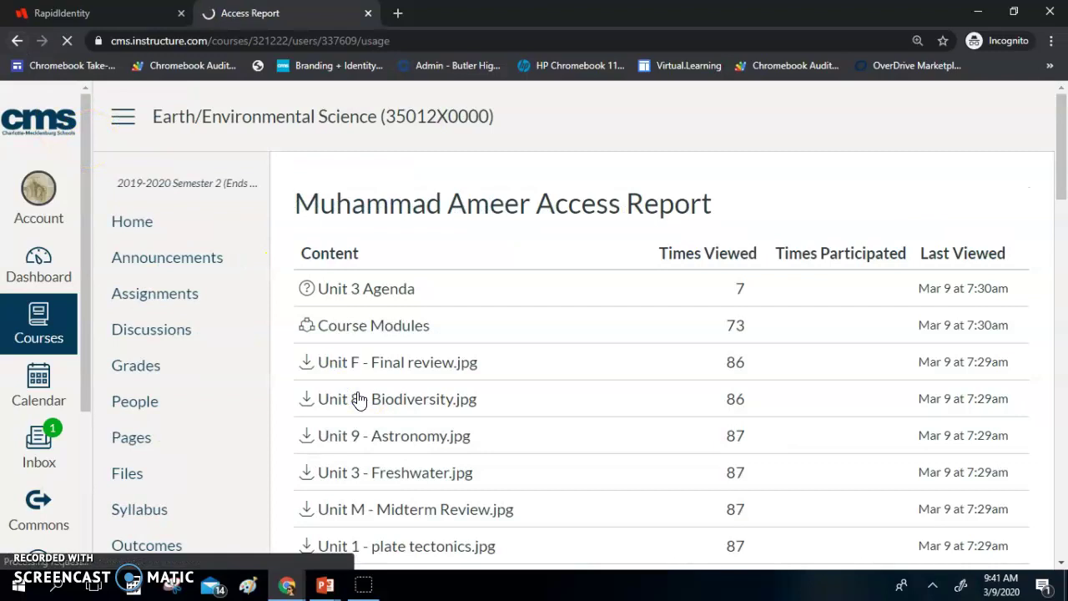